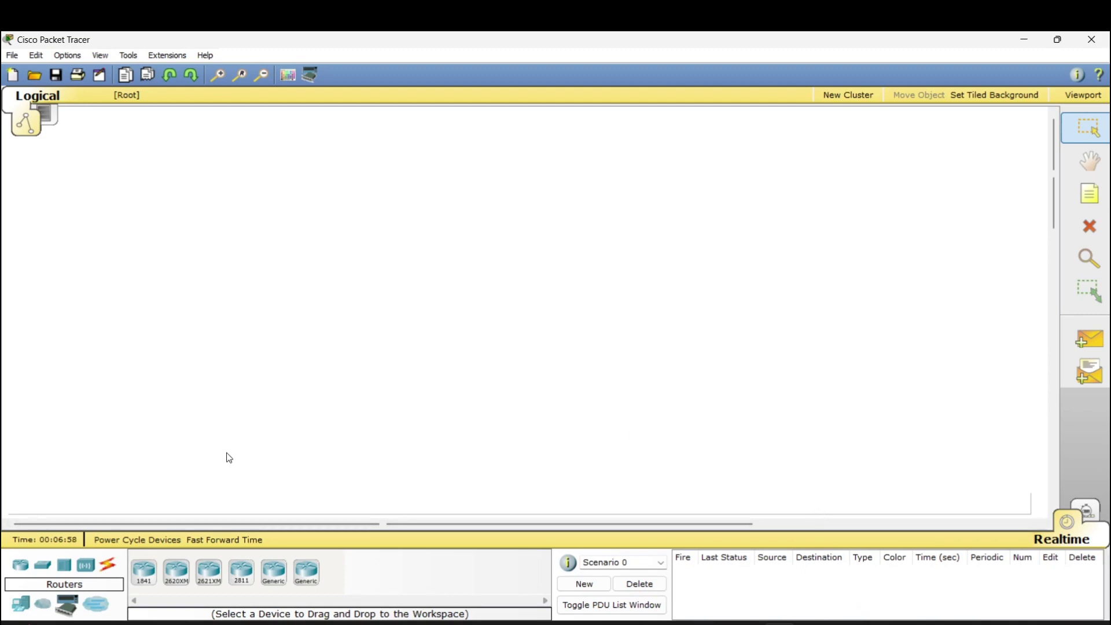
# Place two 1841 routers side by side in the logical workspace.
pyautogui.click(139, 582)
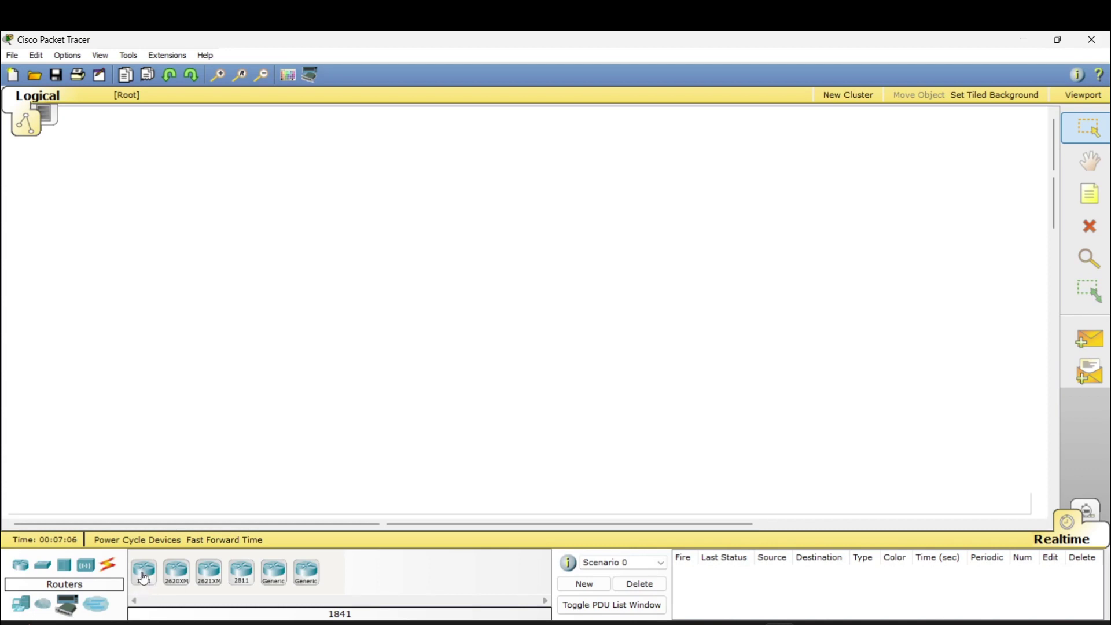
pyautogui.click(201, 404)
pyautogui.click(144, 571)
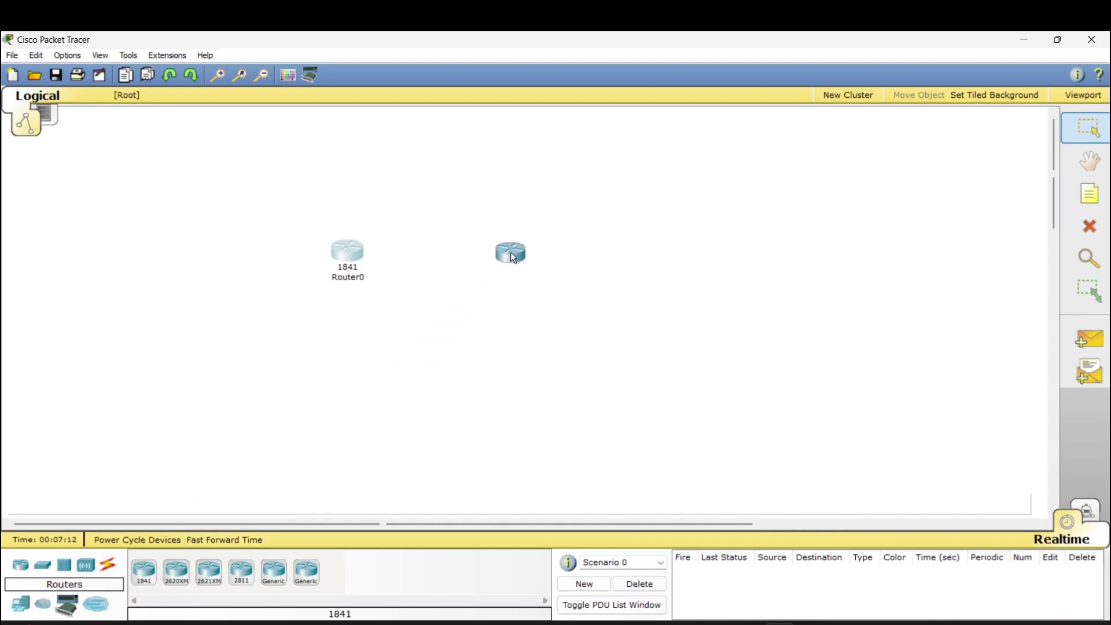
pyautogui.click(510, 252)
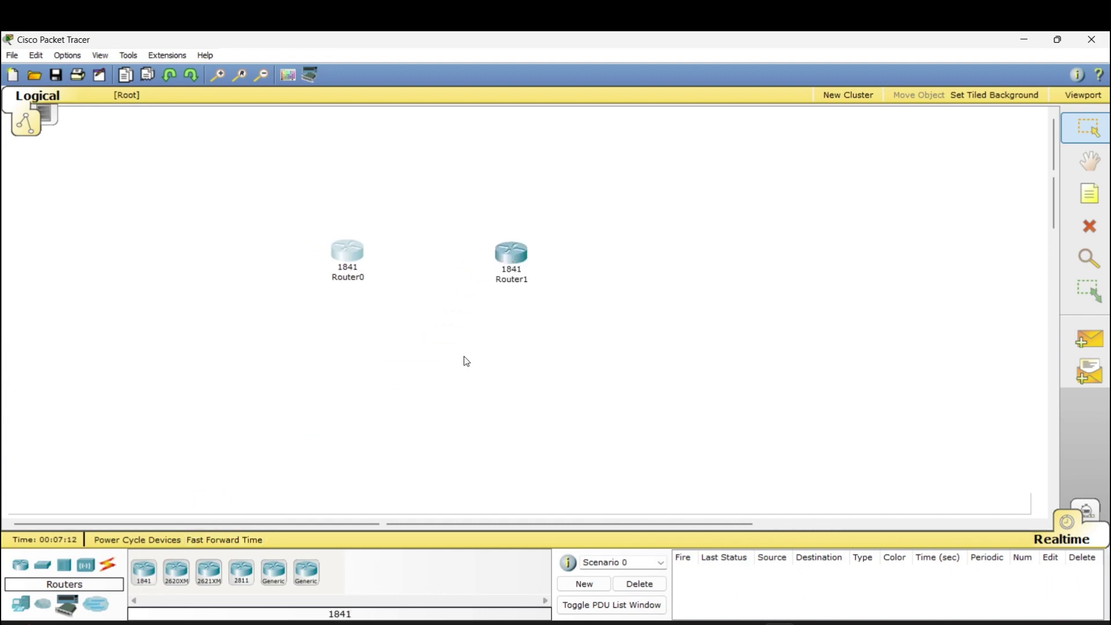
# Examine the configuration of Router0's FastEthernet0/0 and FastEthernet0/1 interfaces.
pyautogui.click(346, 252)
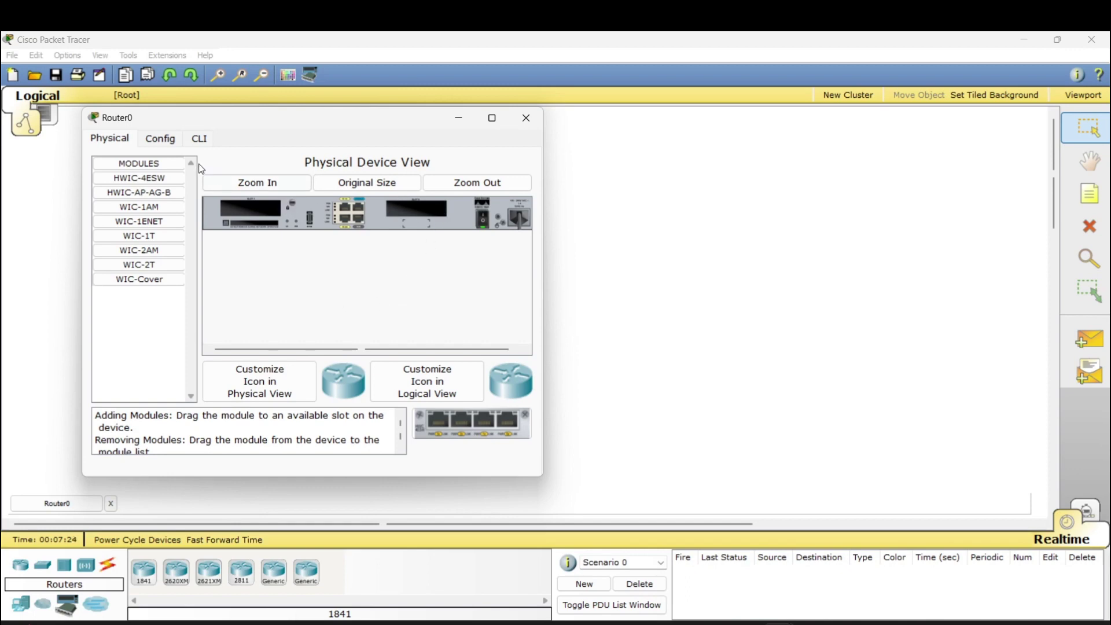
pyautogui.click(162, 140)
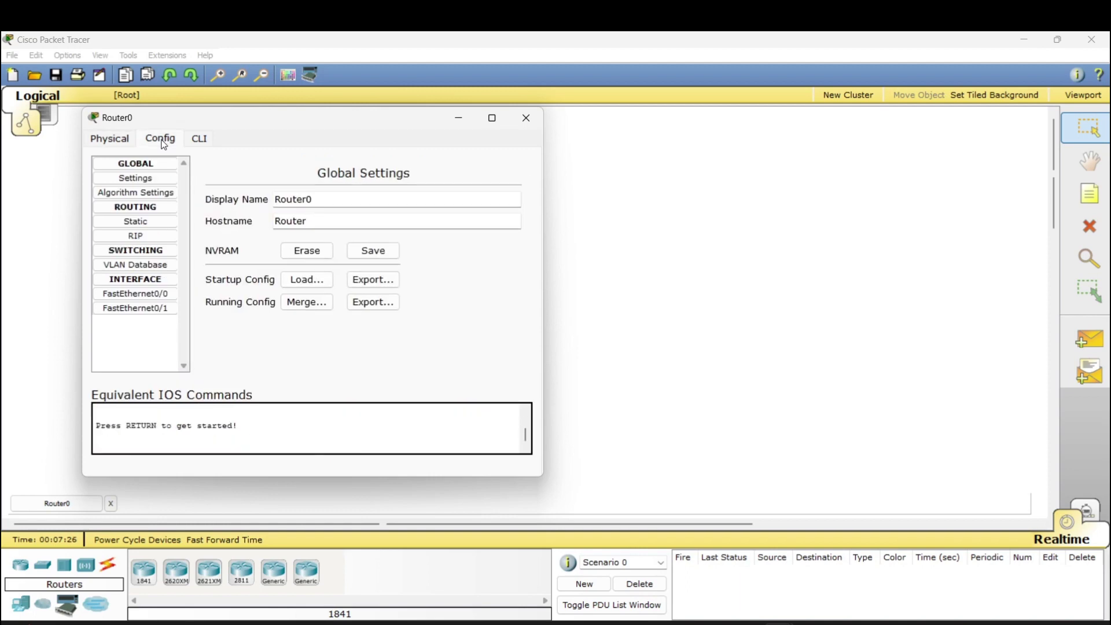
pyautogui.click(151, 293)
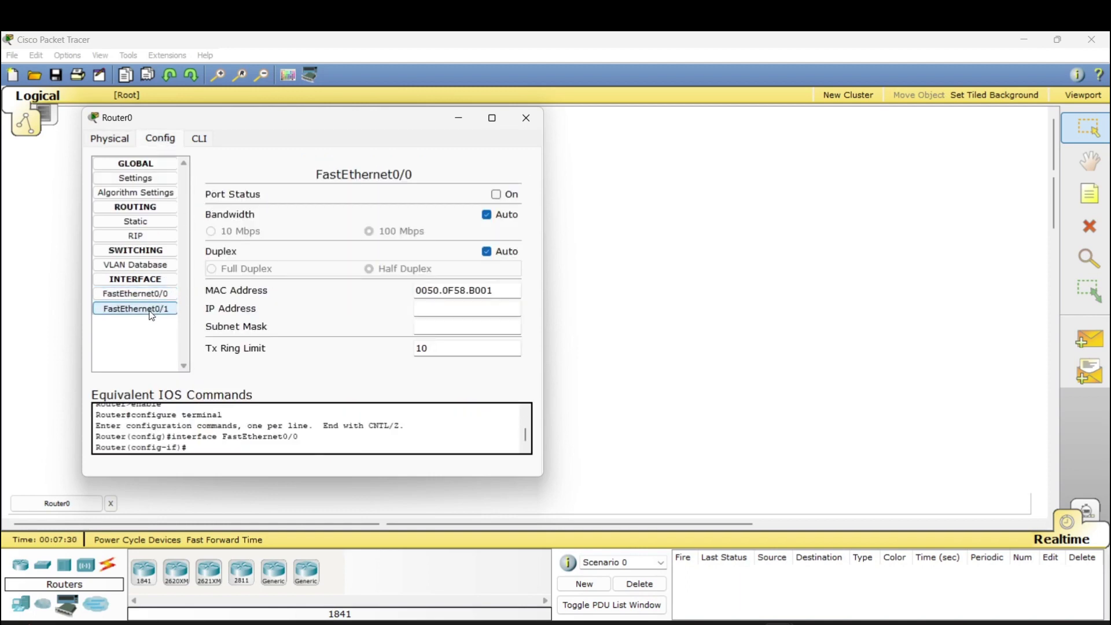
pyautogui.click(151, 308)
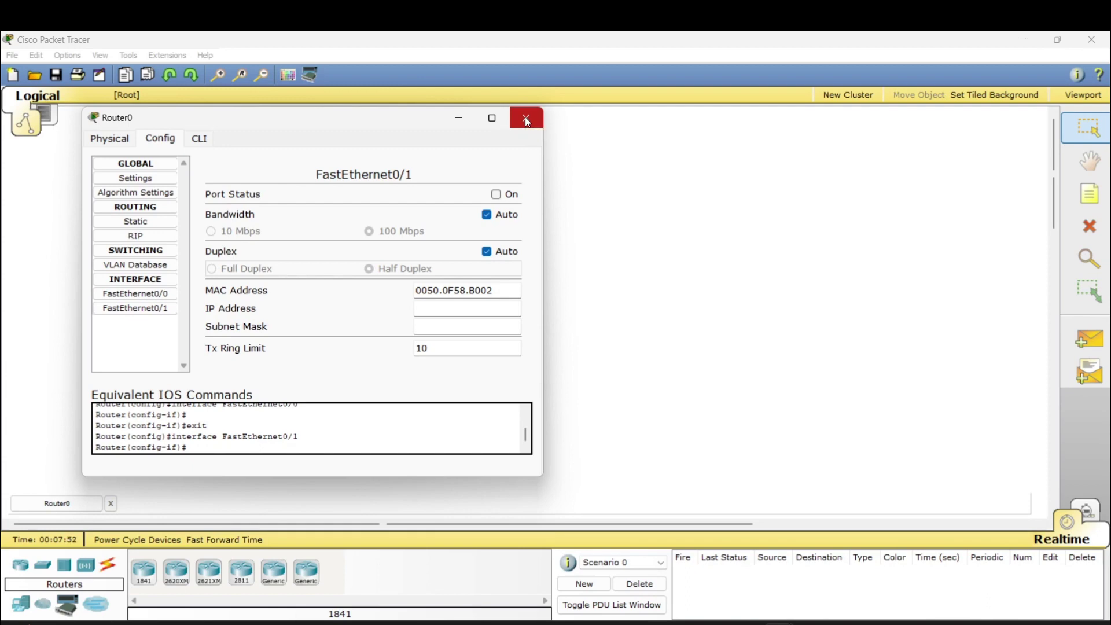
# With Router0 powered off, install a WIC-1T serial module in each of its two slots, and power it back on.
pyautogui.click(119, 143)
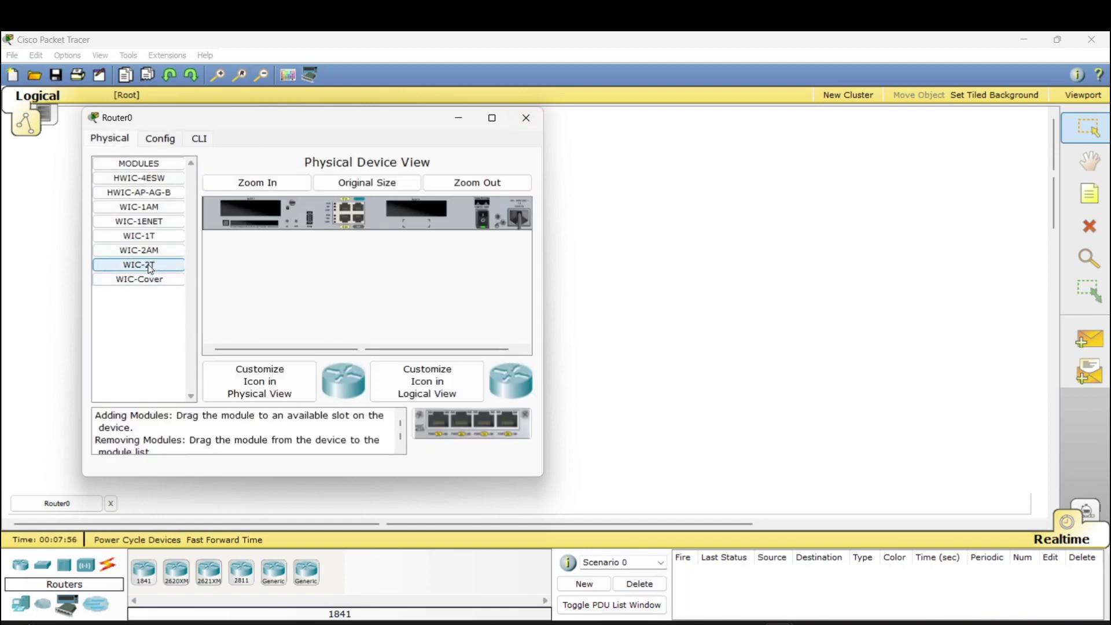
pyautogui.click(144, 236)
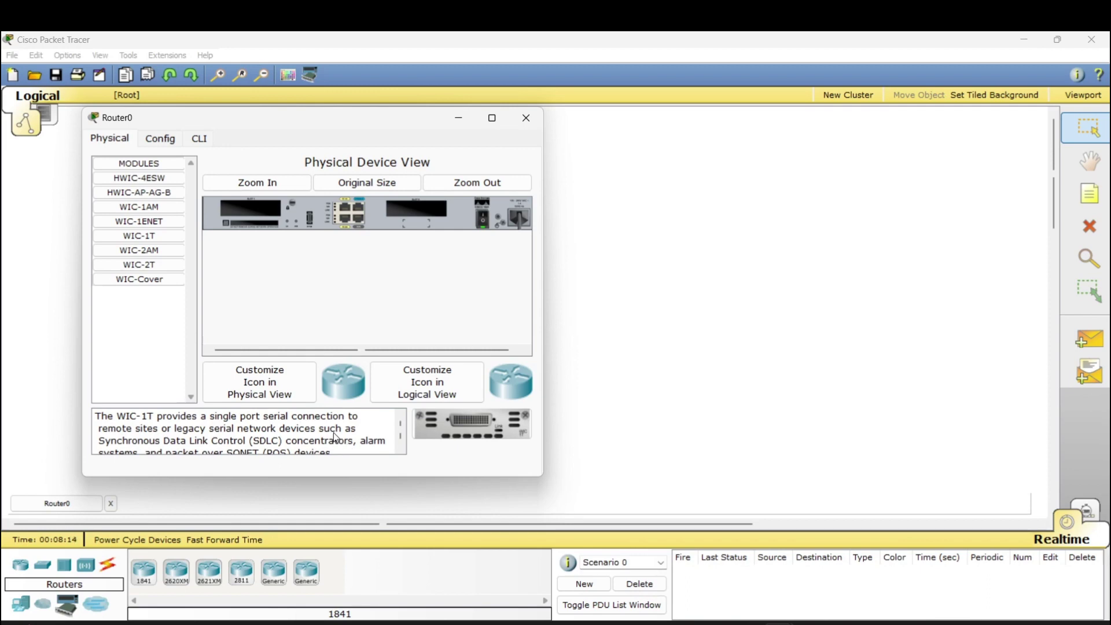
pyautogui.click(401, 448)
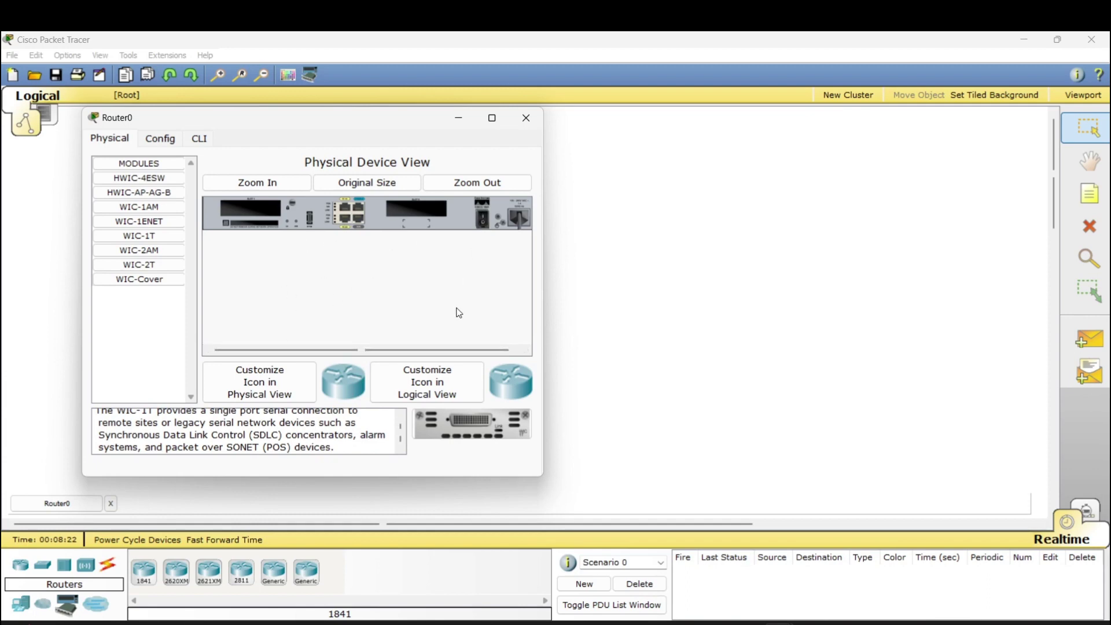
pyautogui.moveTo(469, 429); pyautogui.dragTo(412, 226)
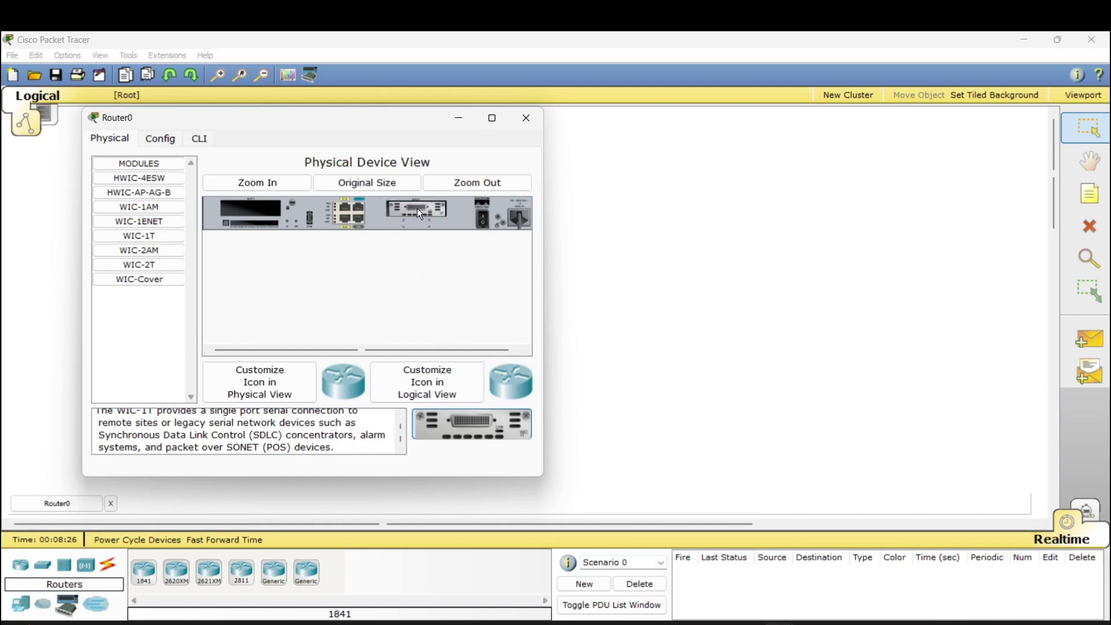
pyautogui.moveTo(417, 208); pyautogui.dragTo(417, 208)
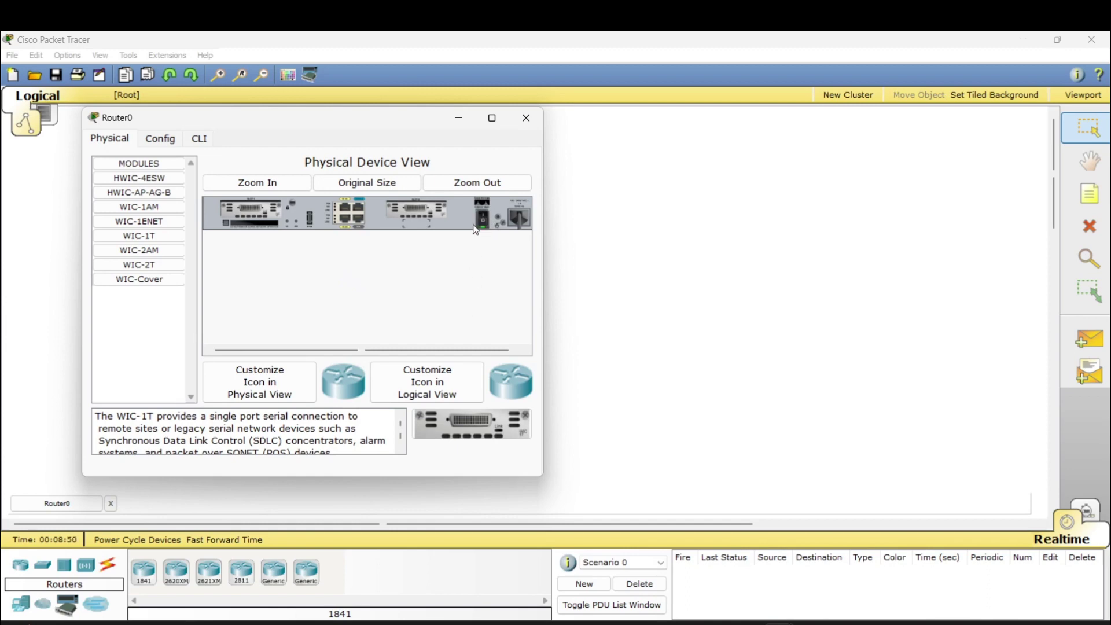
pyautogui.click(526, 118)
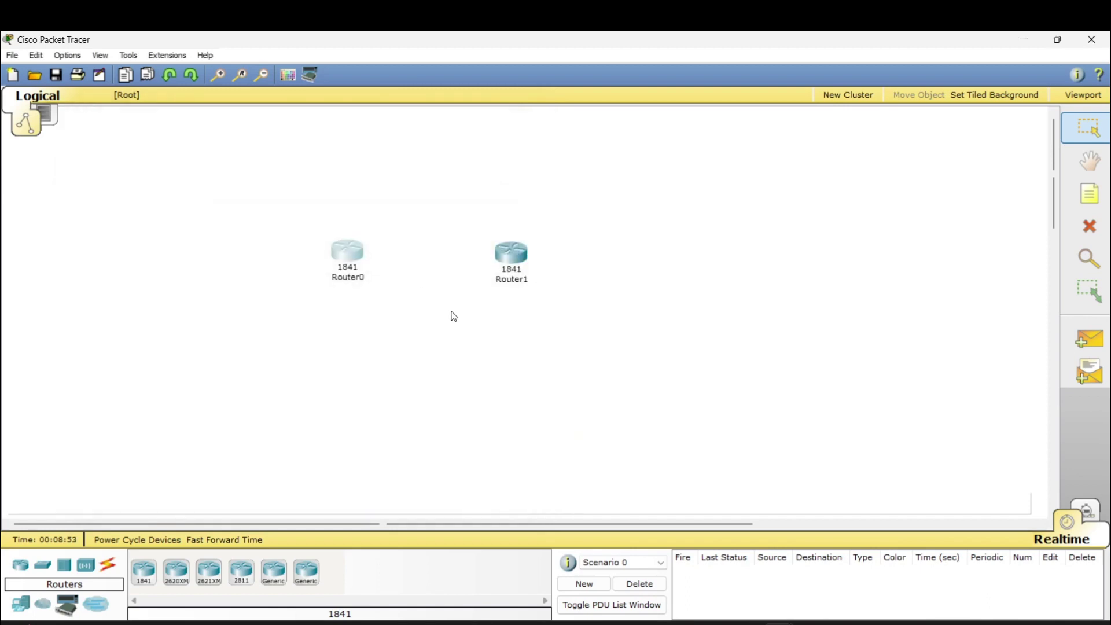
# Install a WIC-1T serial module in each of Router1's two slots and power the router back on.
pyautogui.click(510, 255)
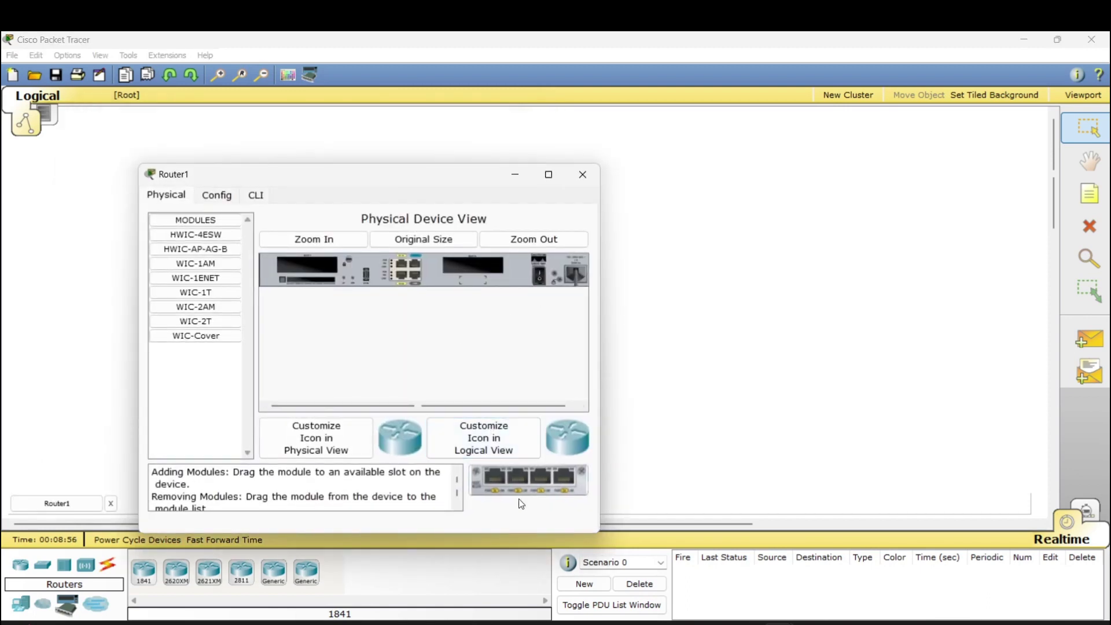
pyautogui.click(196, 292)
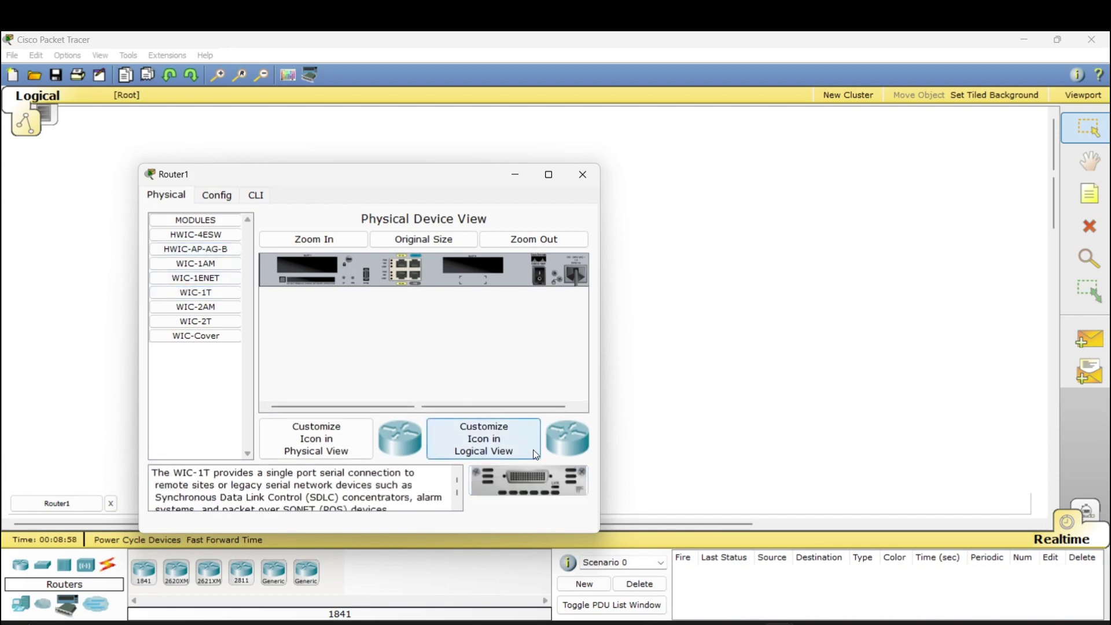
pyautogui.moveTo(530, 478); pyautogui.dragTo(474, 266)
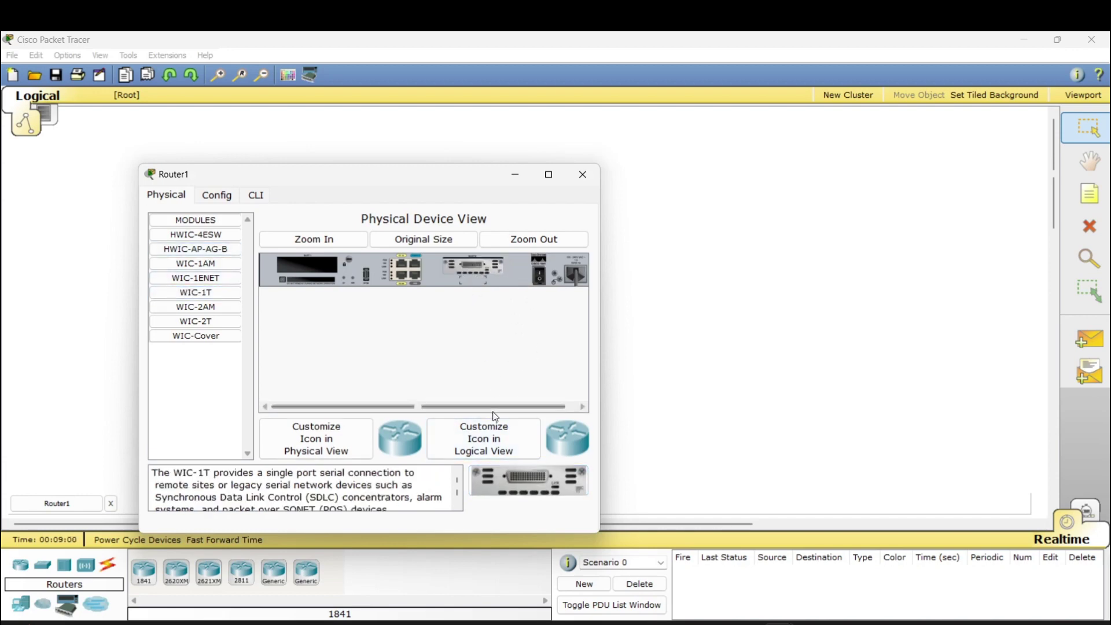
pyautogui.moveTo(530, 479); pyautogui.dragTo(304, 263)
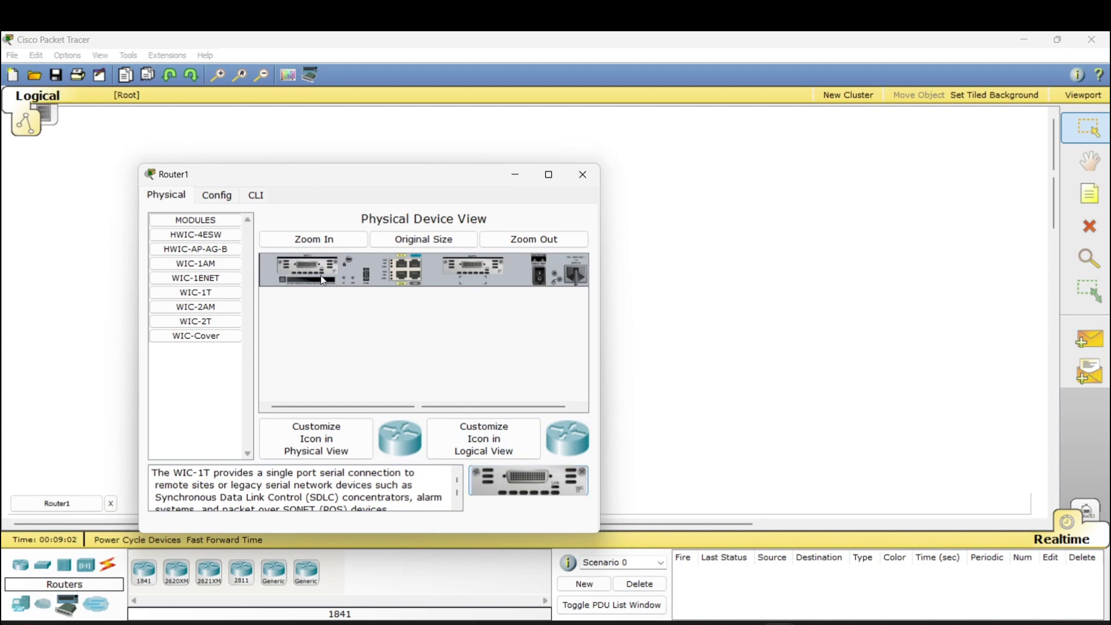
pyautogui.click(544, 272)
pyautogui.click(582, 174)
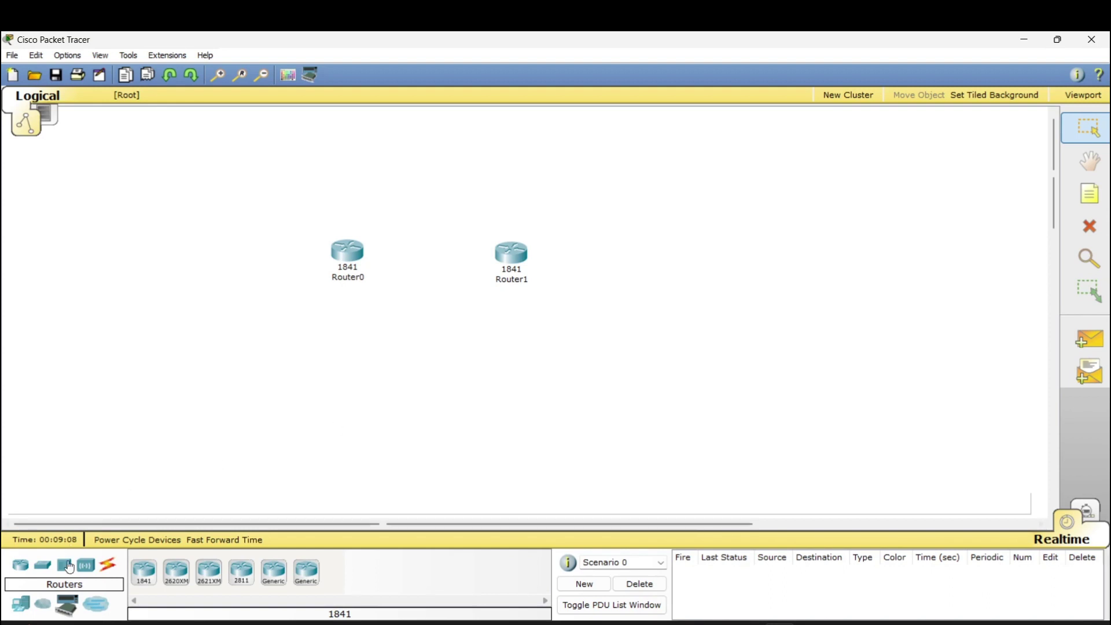
# Connect Router0's Serial0/0/0 port to Router1's Serial0/0/0 port with a Serial DTE cable.
pyautogui.click(107, 564)
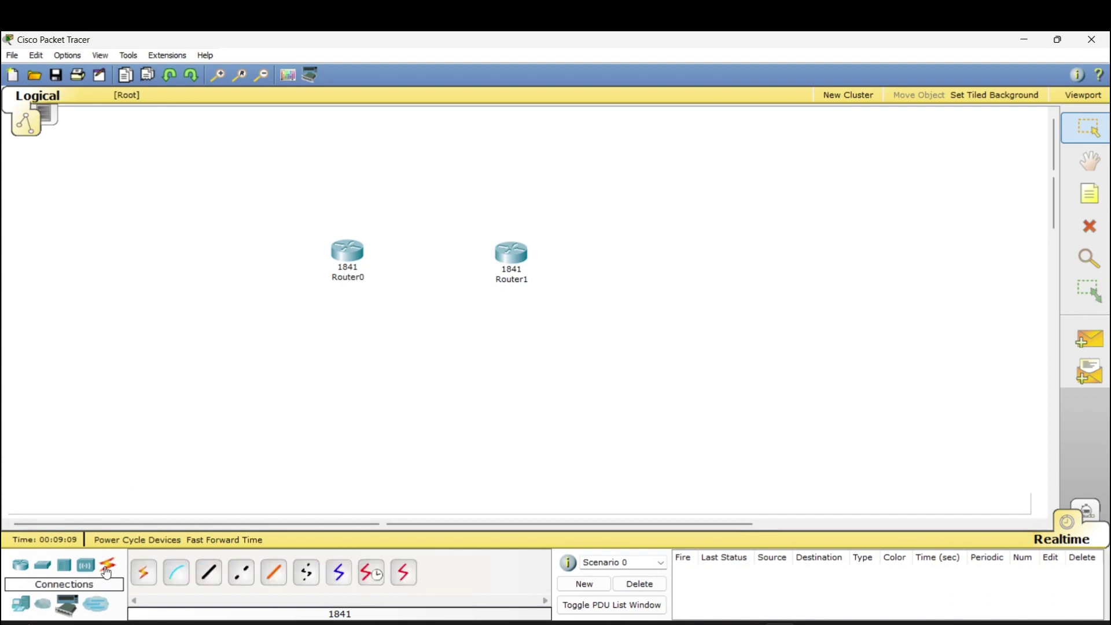
pyautogui.click(403, 571)
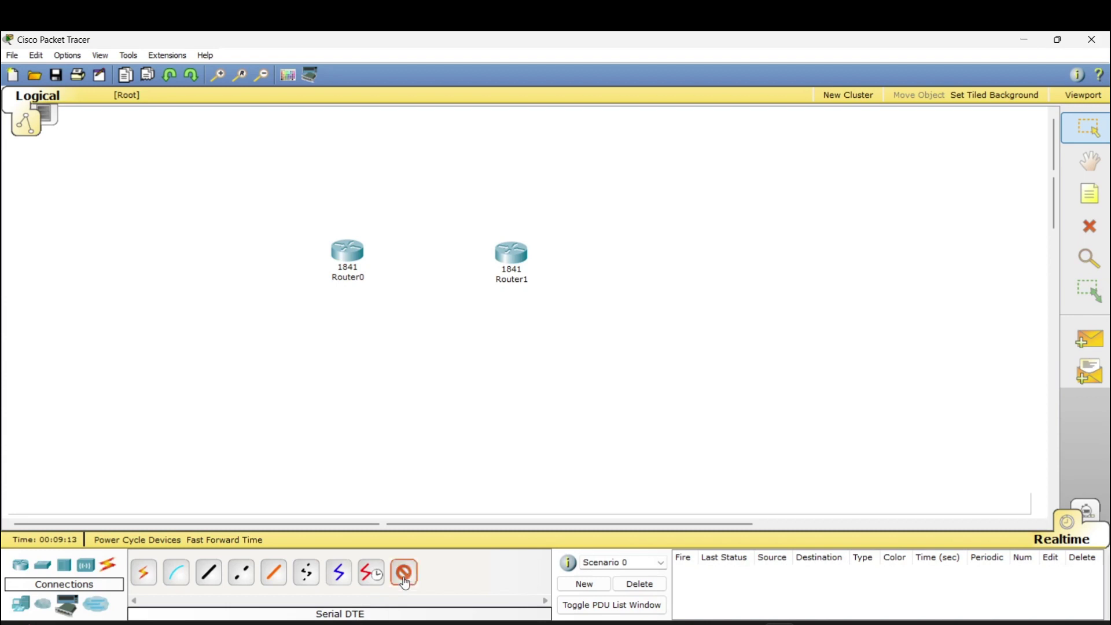
pyautogui.click(354, 253)
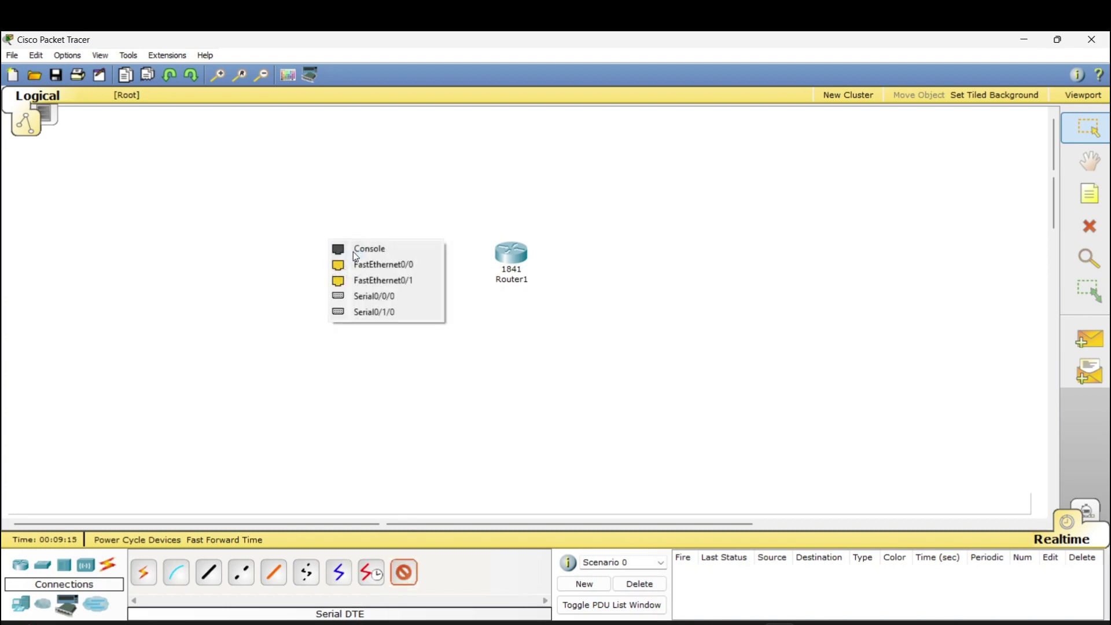
pyautogui.click(376, 297)
pyautogui.click(499, 253)
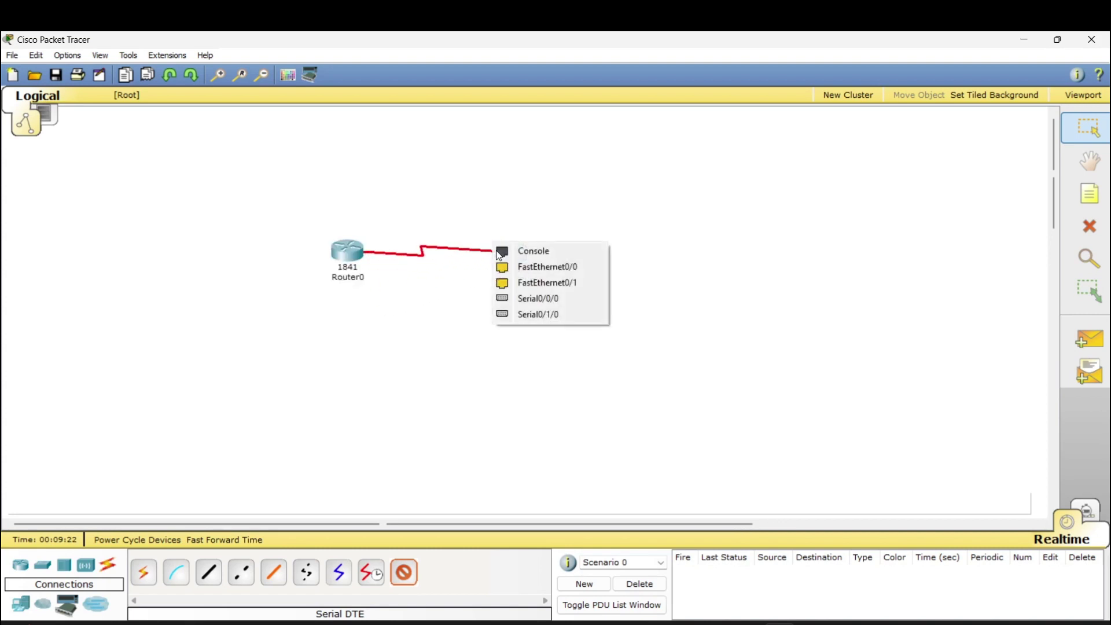
pyautogui.click(536, 298)
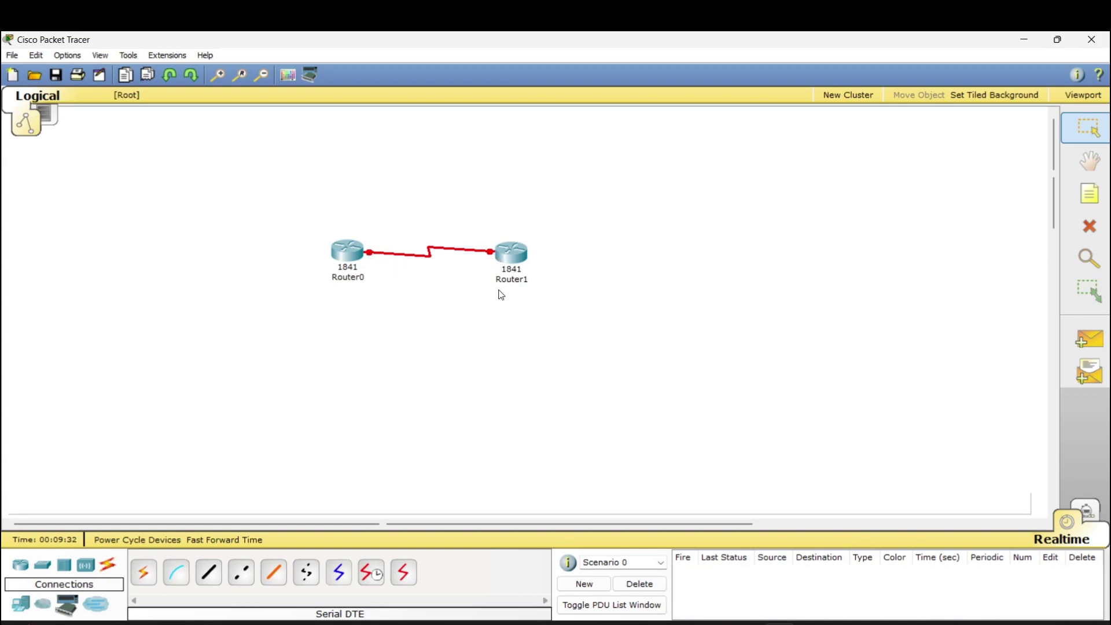
# Assign IP address 10.0.0.1 with subnet mask 255.0.0.0 to Router0's Serial0/0/0 interface and turn the port on.
pyautogui.click(352, 255)
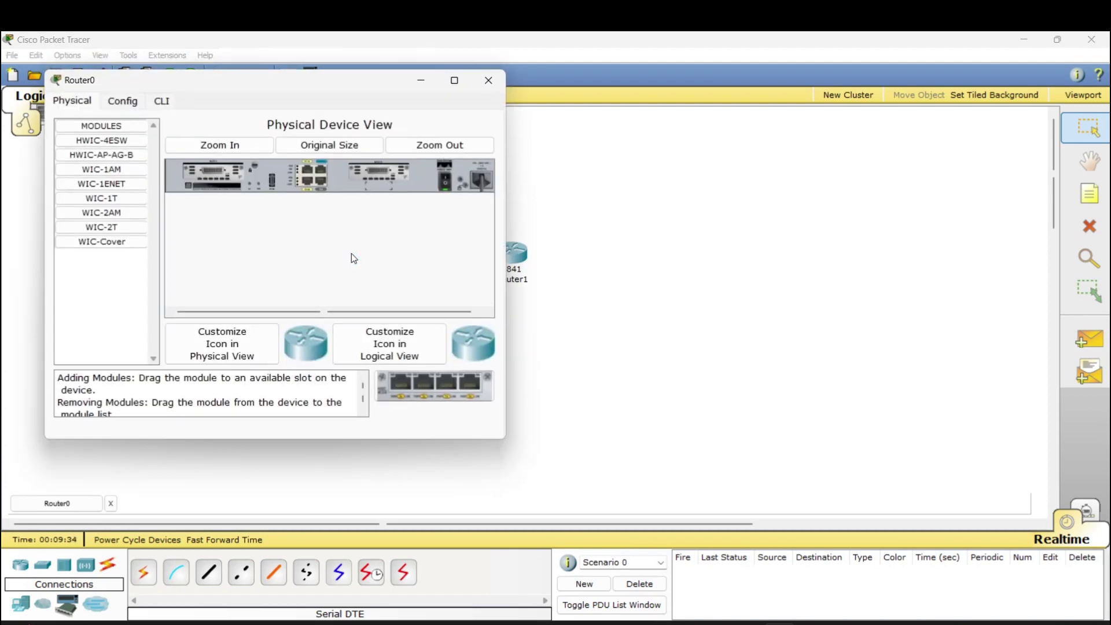
pyautogui.click(121, 104)
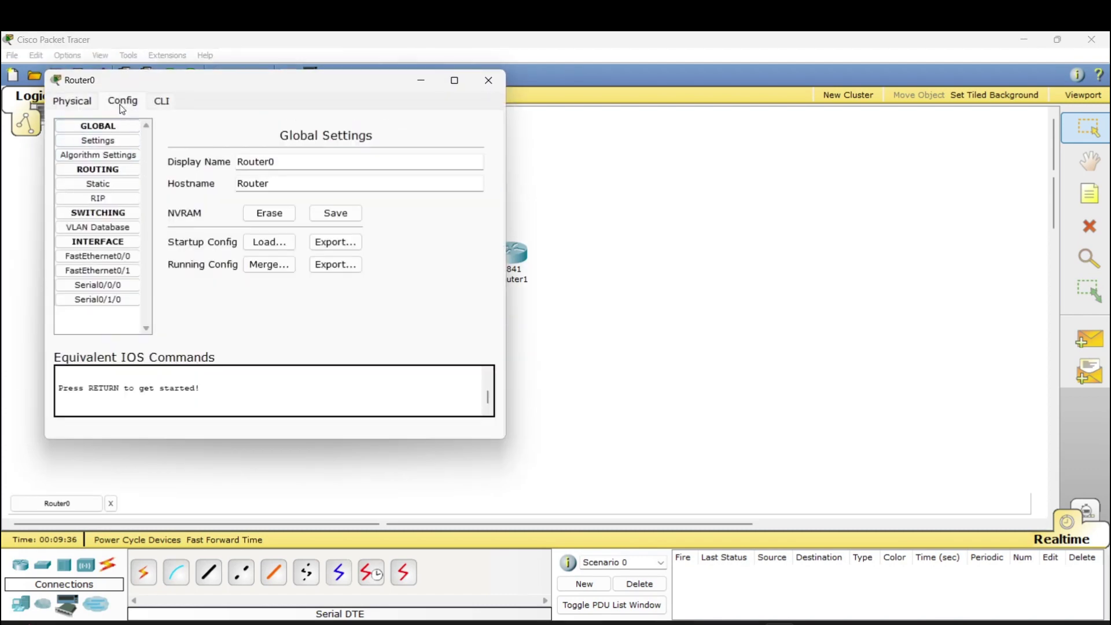
pyautogui.click(112, 287)
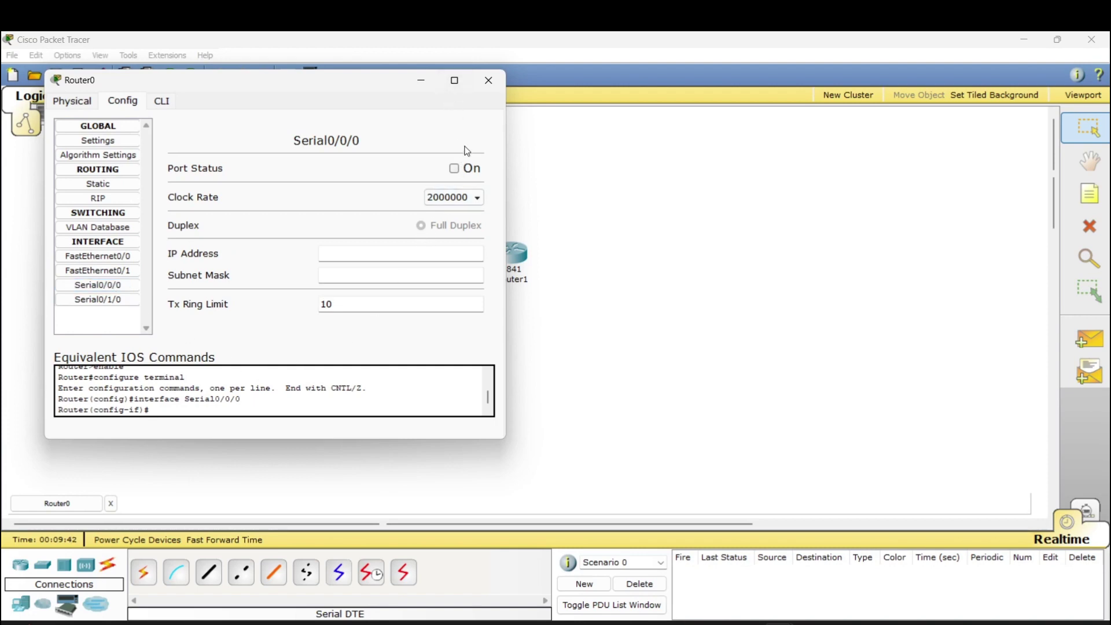
pyautogui.moveTo(334, 85); pyautogui.dragTo(848, 136)
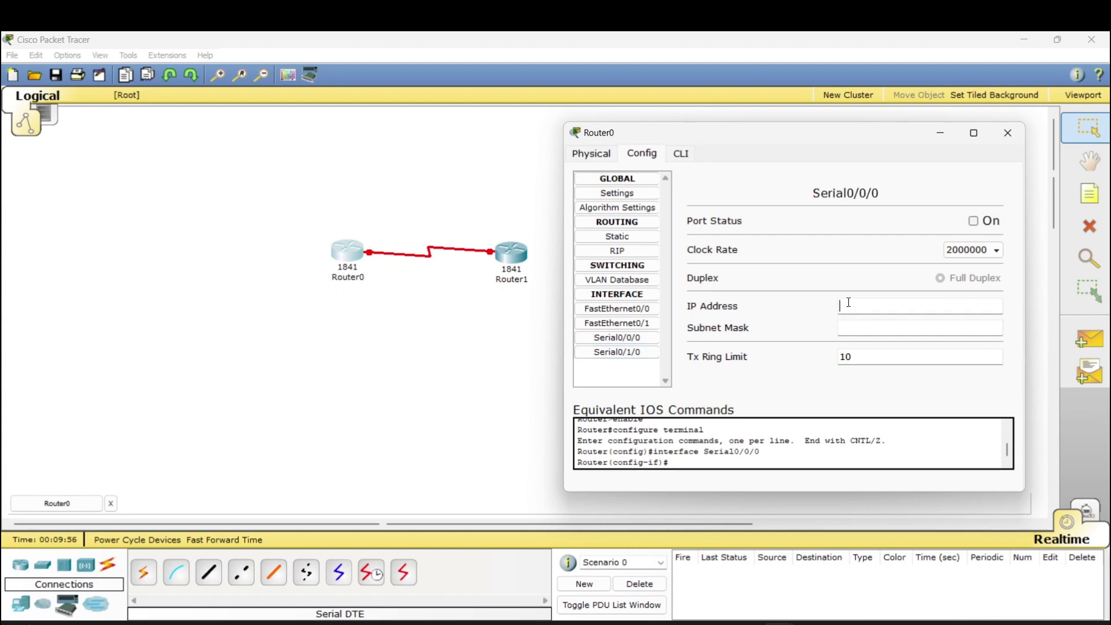
pyautogui.write('10.0.0.1')
pyautogui.press('Tab')
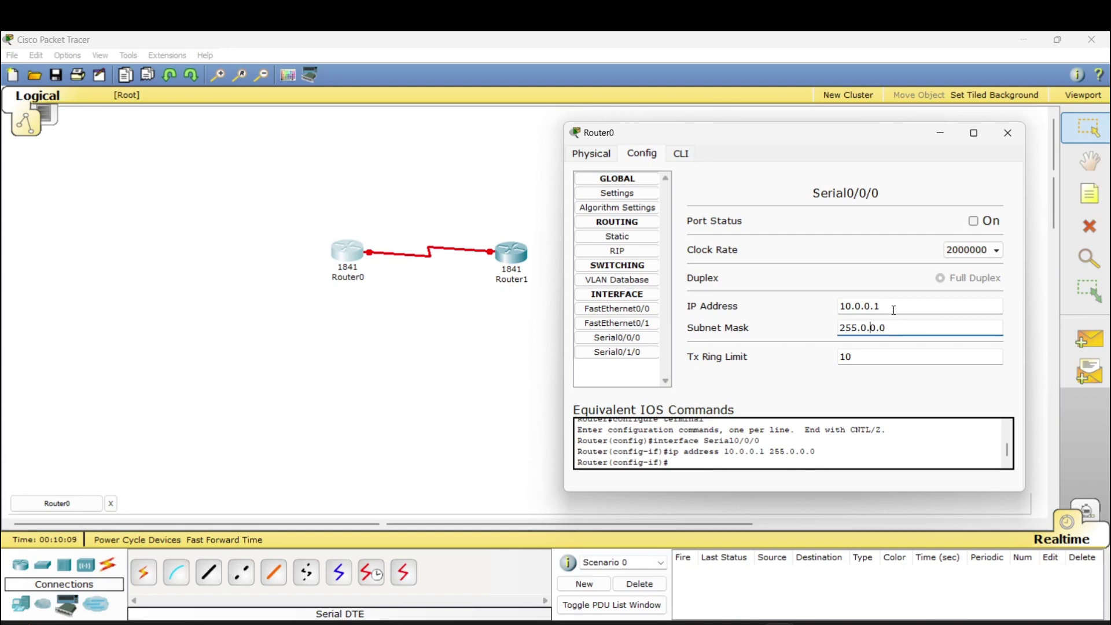
pyautogui.click(870, 327)
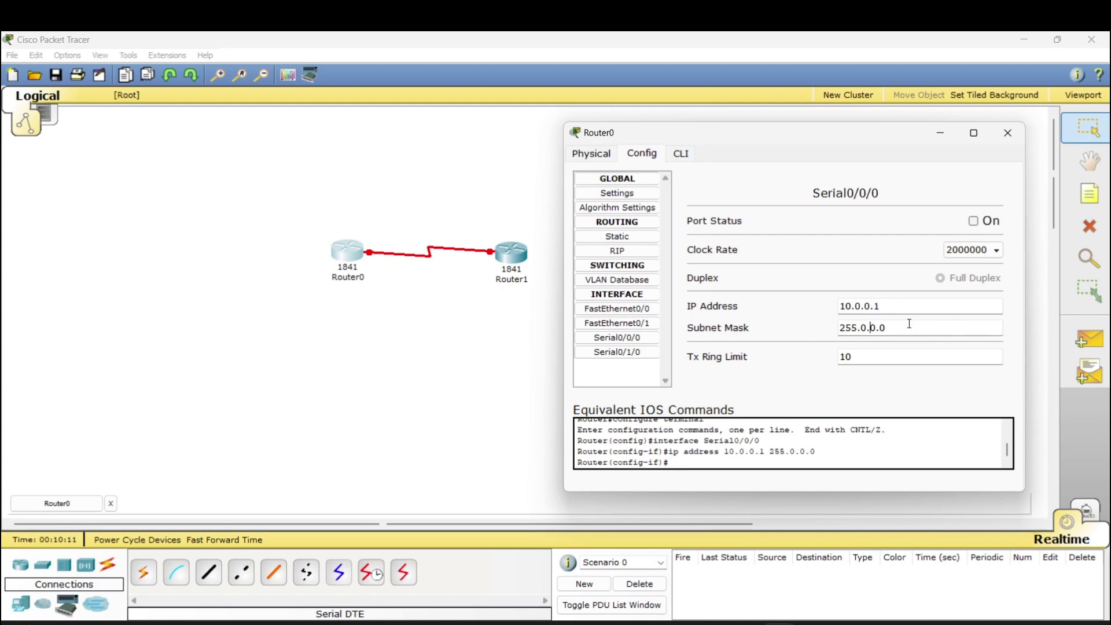
pyautogui.click(973, 222)
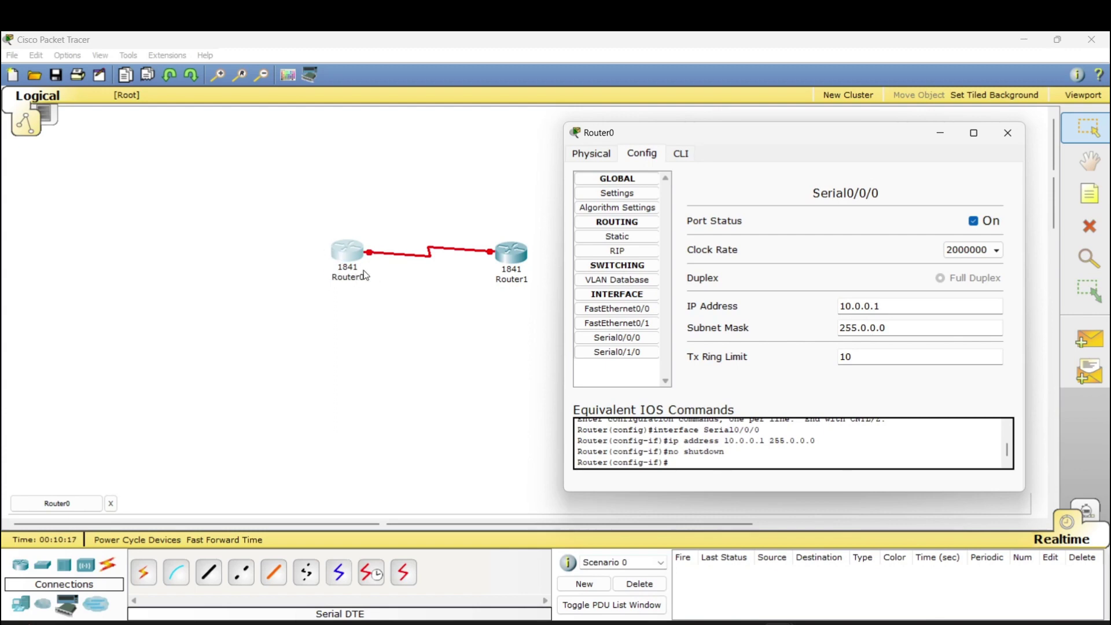
pyautogui.click(1007, 132)
# Assign IP address 10.0.0.2 with subnet mask 255.0.0.0 to Router1's Serial0/0/0 interface and turn the port on.
pyautogui.click(509, 253)
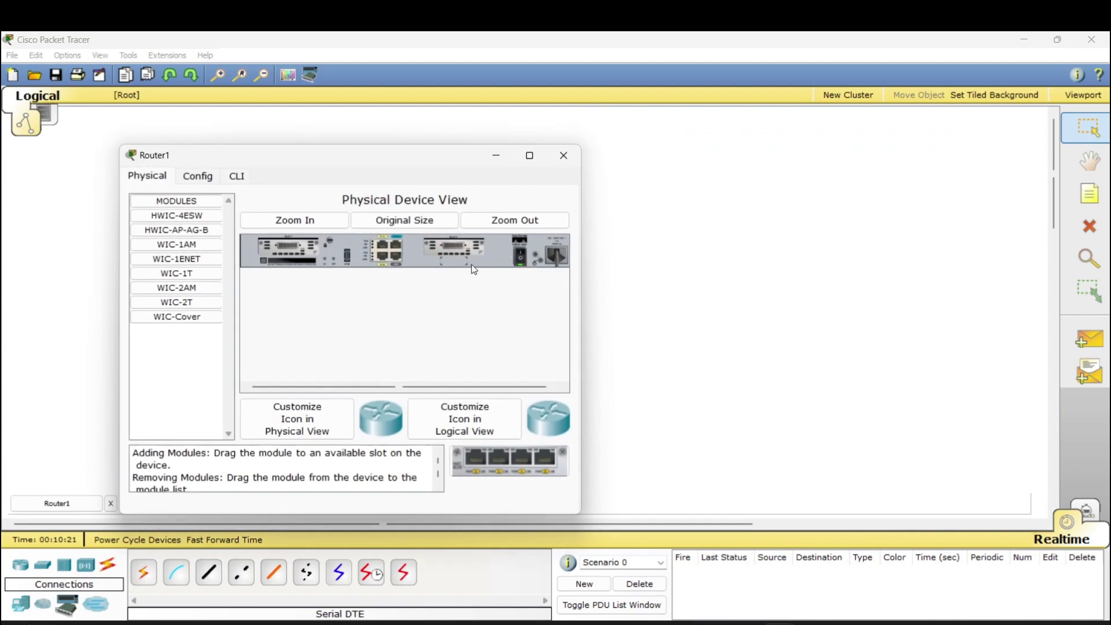
pyautogui.click(201, 176)
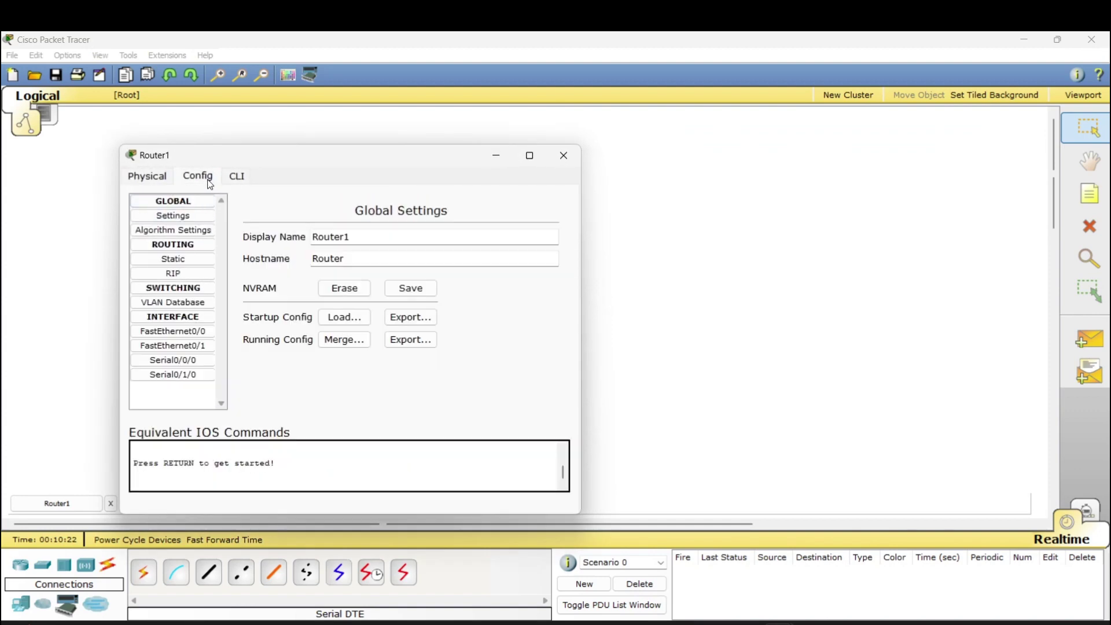
pyautogui.click(187, 360)
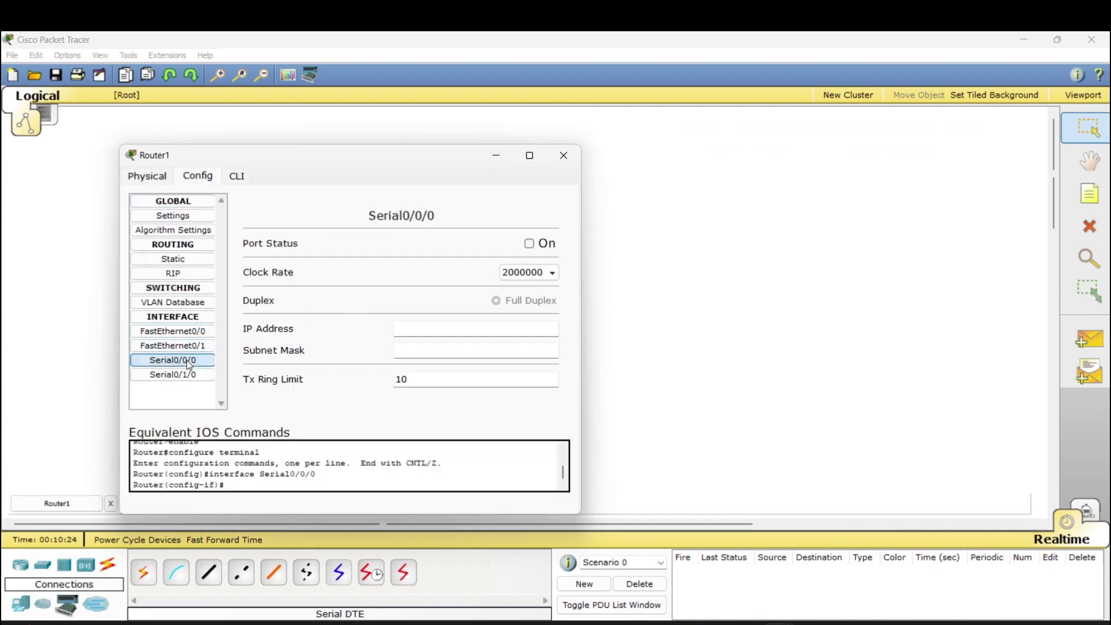
pyautogui.click(434, 332)
pyautogui.write('10.0.0.2')
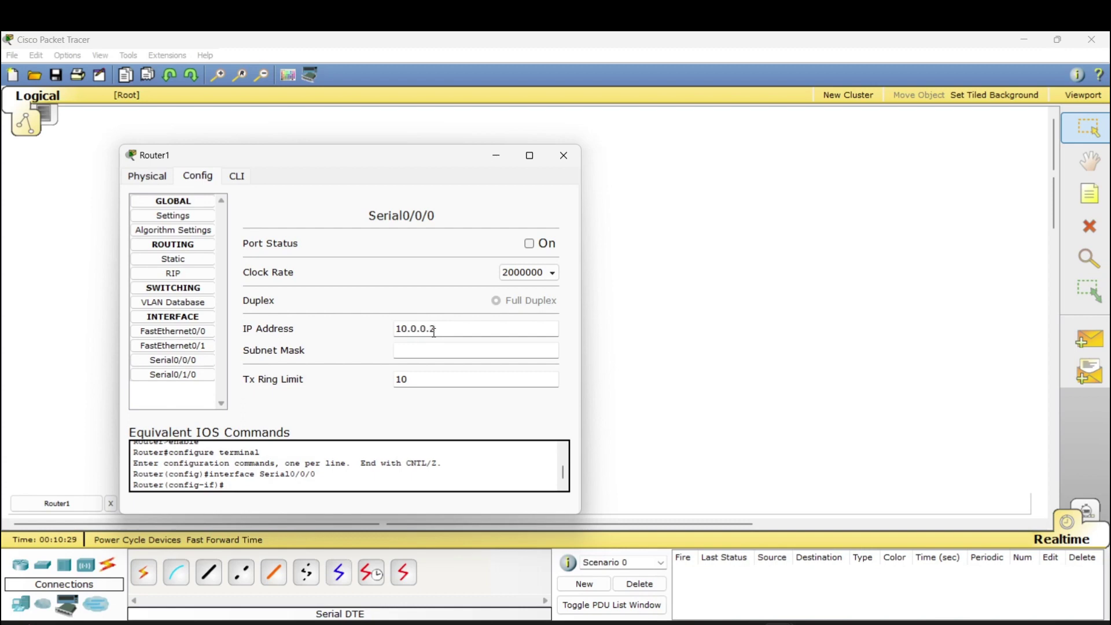
pyautogui.click(436, 350)
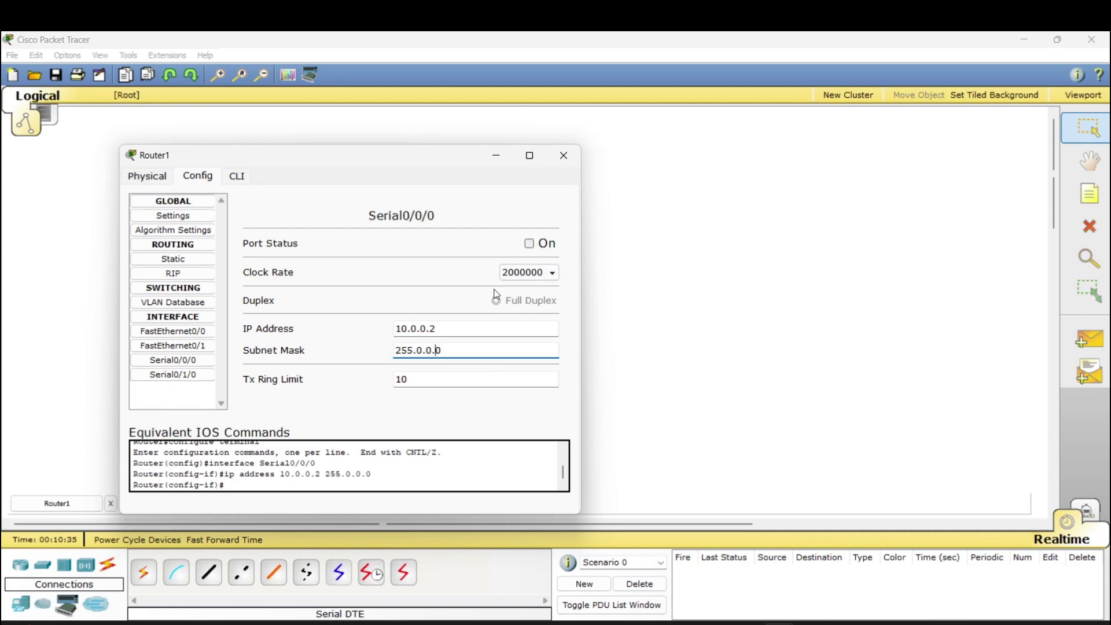
pyautogui.click(528, 243)
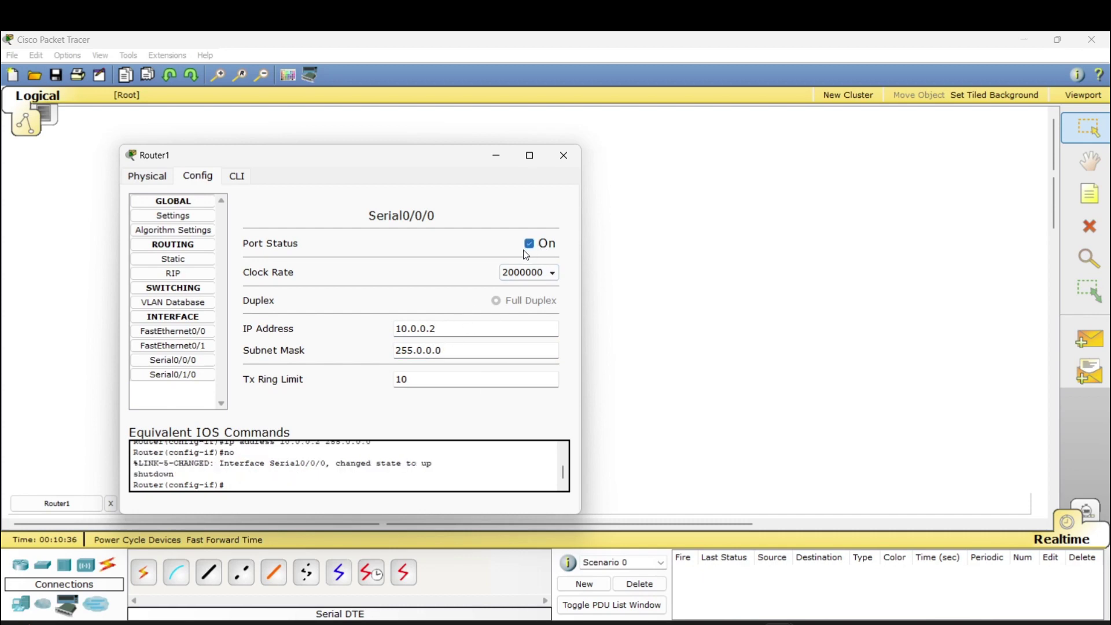
pyautogui.click(557, 153)
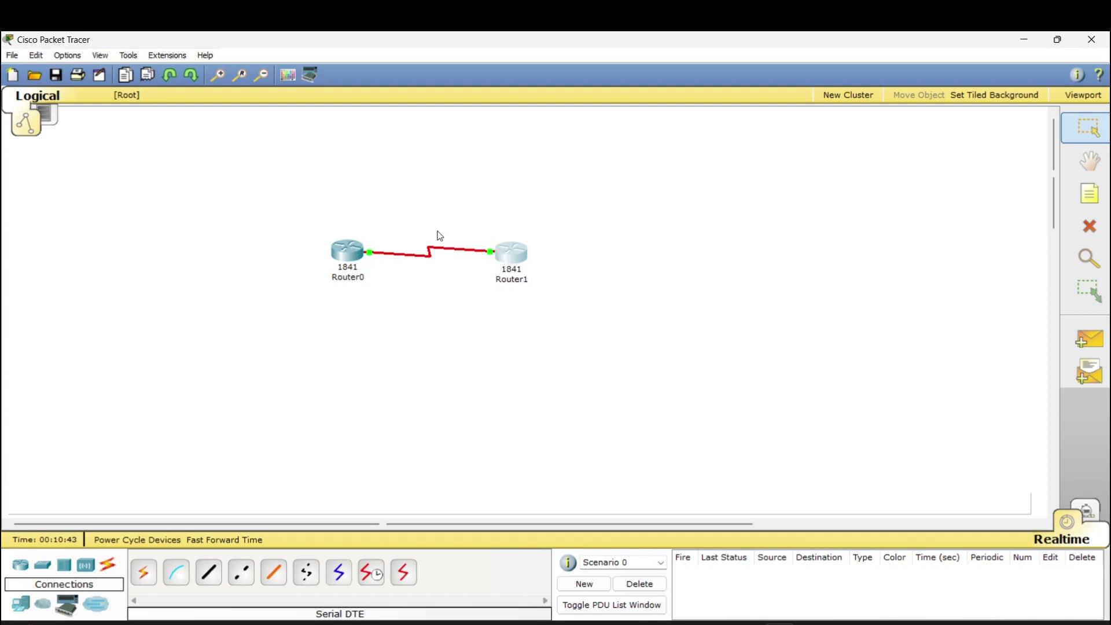
# Test the serial link in both directions by sending a simple PDU from Router1 to Router0 and another from Router0 to Router1.
pyautogui.click(1089, 339)
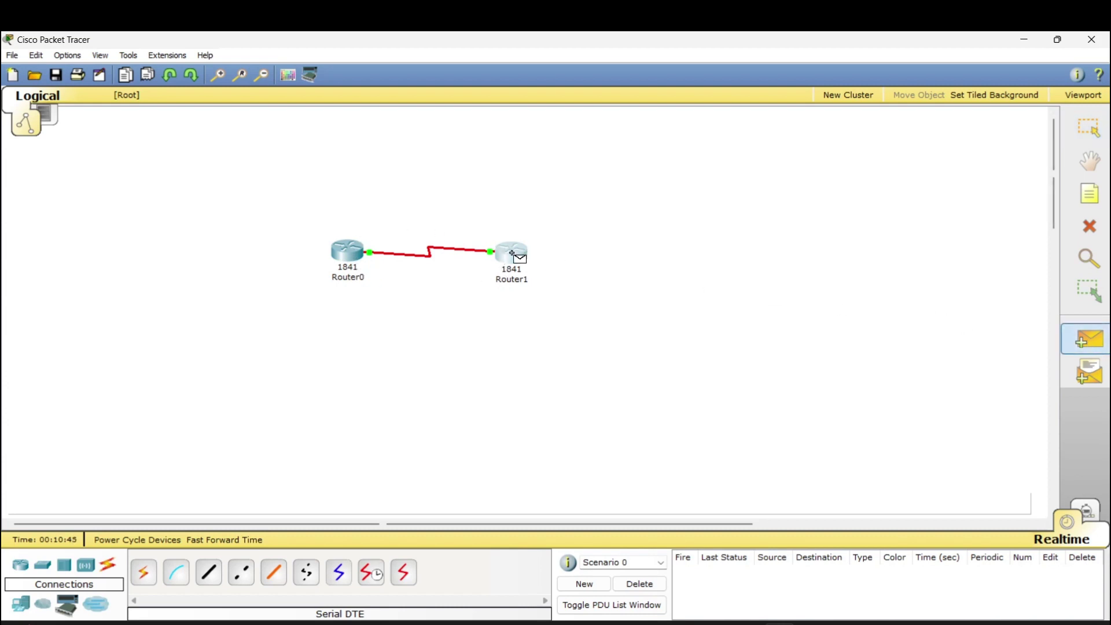
pyautogui.click(503, 255)
pyautogui.click(361, 251)
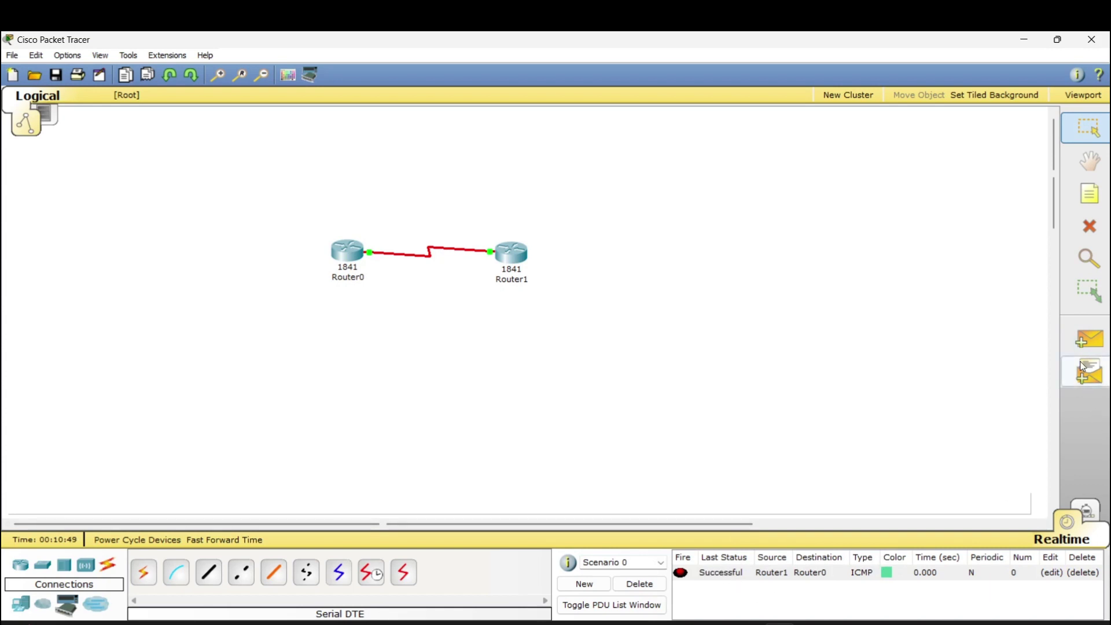
pyautogui.click(1075, 342)
pyautogui.click(354, 255)
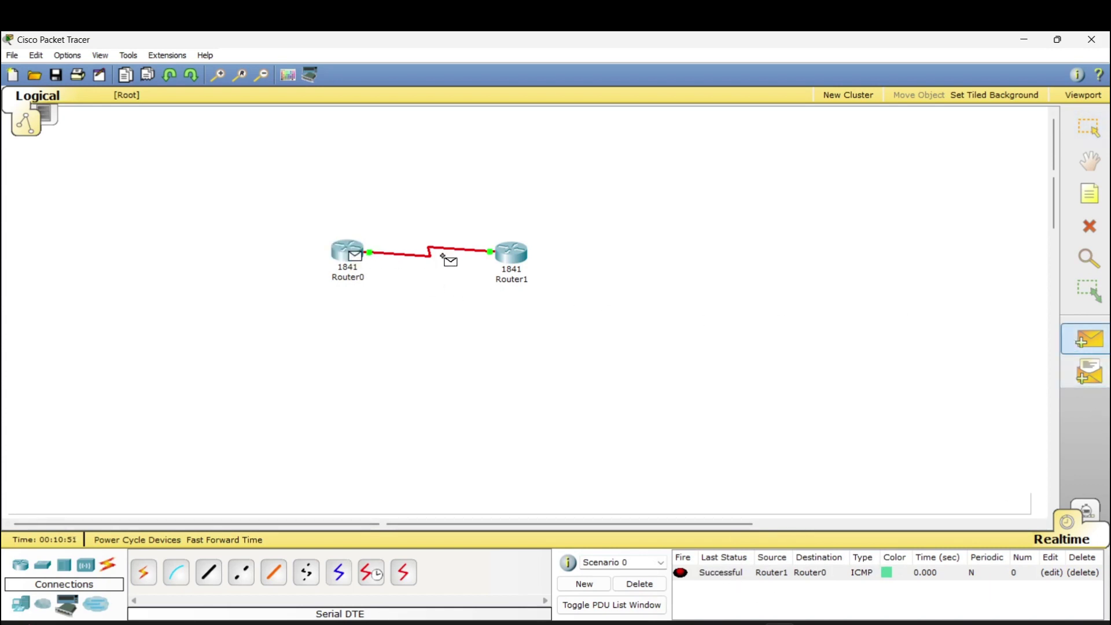
pyautogui.click(504, 258)
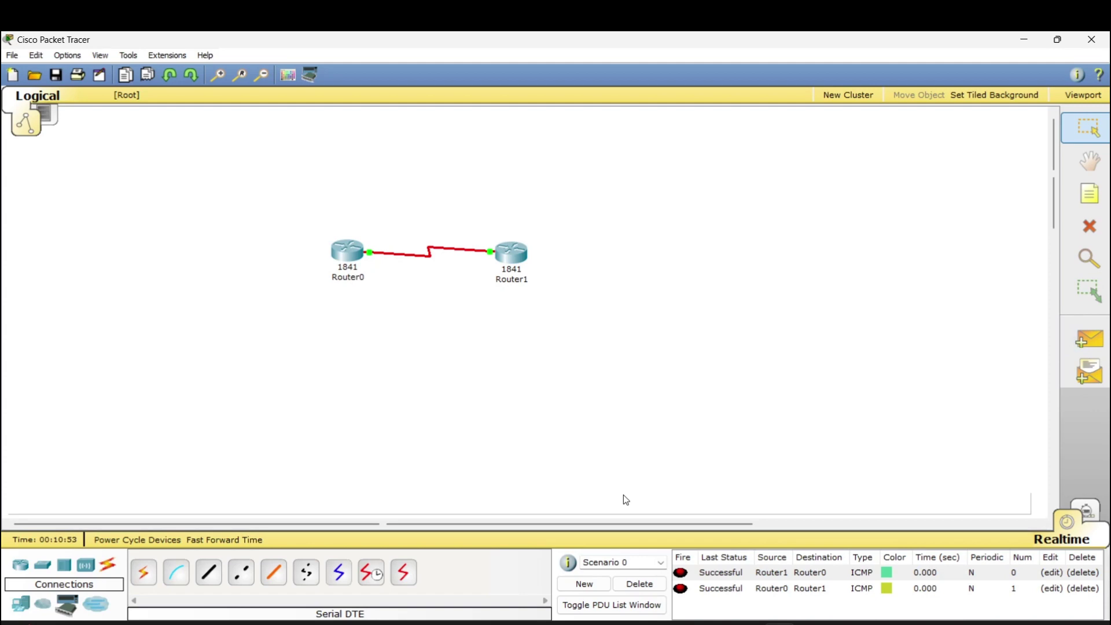